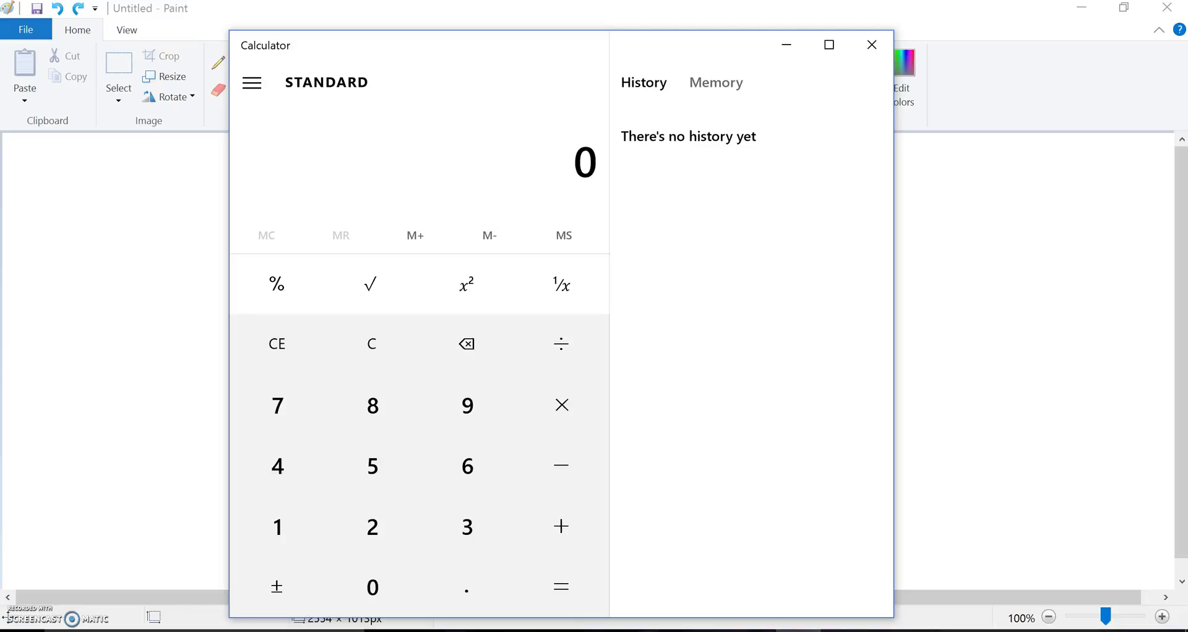
# - Divide 1,000,000 by 6000 in Calculator, getting 166.6666666666667
pyautogui.write('1,000,0')
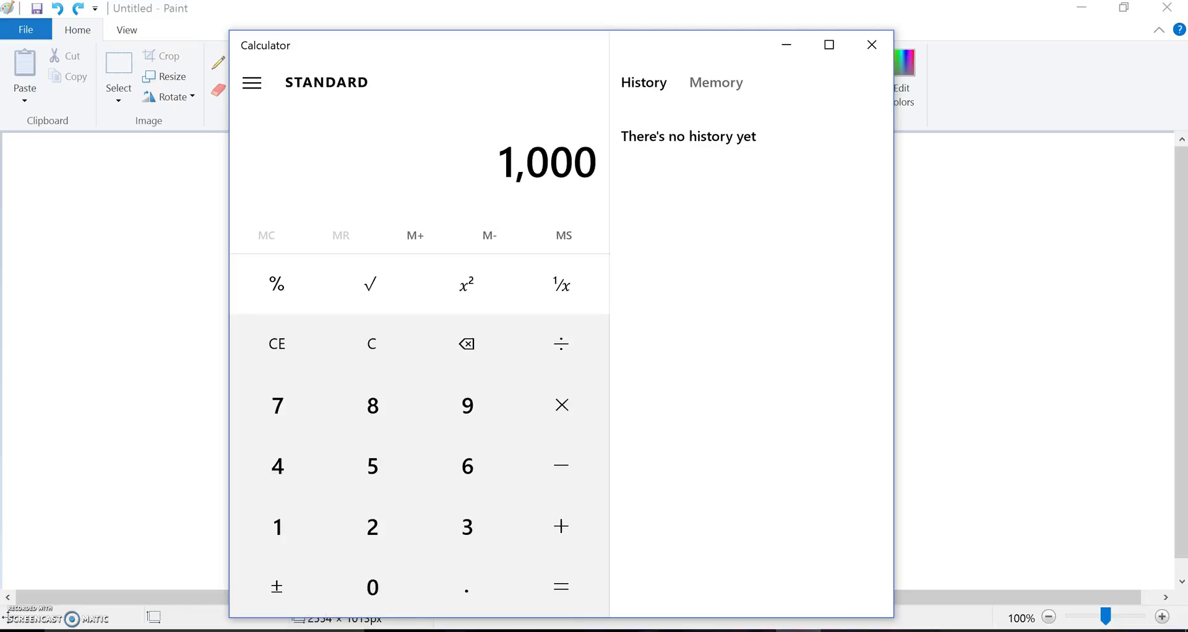
pyautogui.write('00')
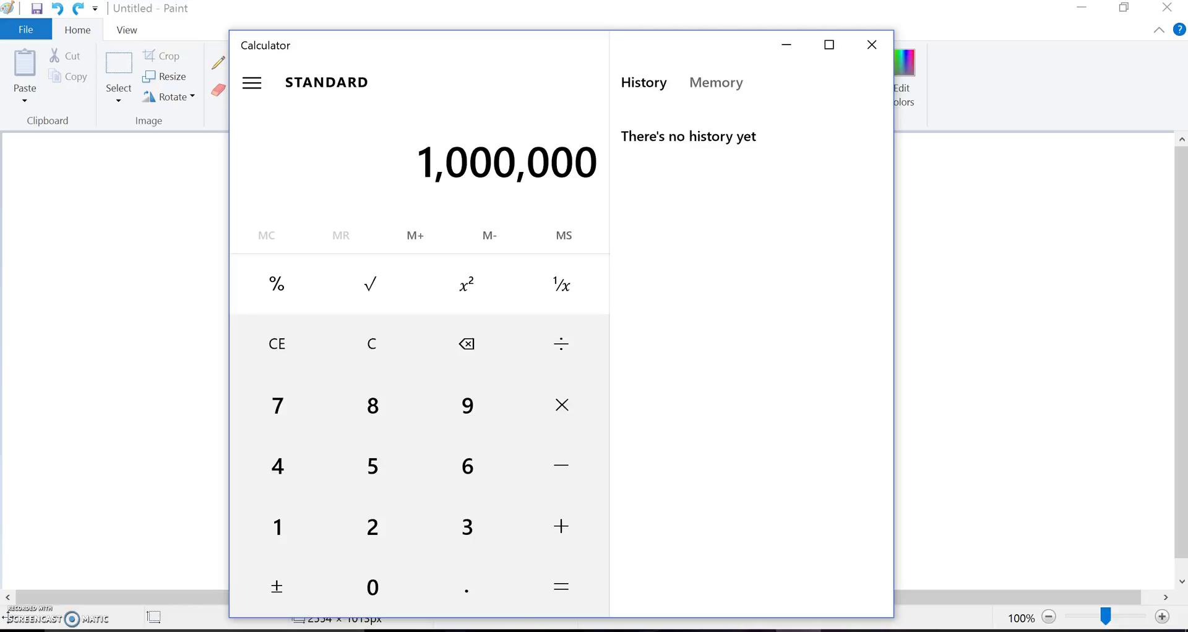
pyautogui.press('/')
pyautogui.write('6000')
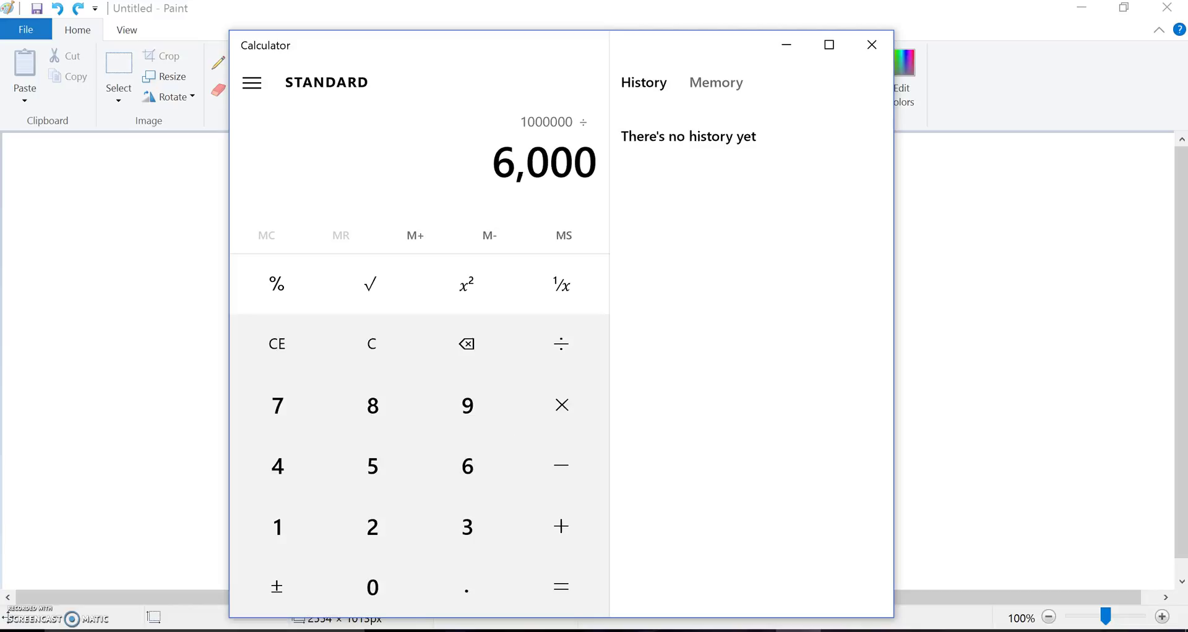
pyautogui.press('Return')
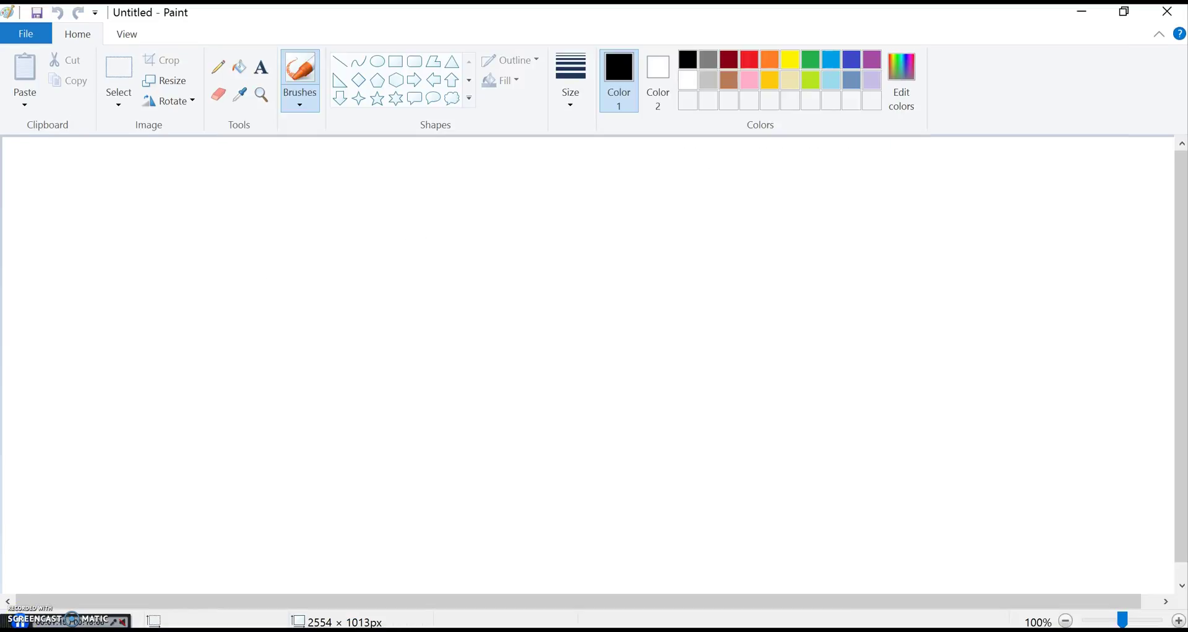
pyautogui.moveTo(138, 261)
pyautogui.mouseDown()
pyautogui.moveTo(172, 345)
pyautogui.moveTo(244, 305)
pyautogui.moveTo(337, 307)
pyautogui.moveTo(363, 263)
pyautogui.moveTo(656, 244)
pyautogui.moveTo(723, 272)
pyautogui.mouseUp()
pyautogui.moveTo(172, 444); pyautogui.dragTo(317, 403)
pyautogui.moveTo(251, 428); pyautogui.dragTo(262, 515)
pyautogui.moveTo(187, 545); pyautogui.dragTo(393, 486)
pyautogui.moveTo(410, 375); pyautogui.dragTo(438, 477)
pyautogui.moveTo(399, 438)
pyautogui.mouseDown()
pyautogui.moveTo(453, 427)
pyautogui.moveTo(485, 456)
pyautogui.moveTo(525, 464)
pyautogui.mouseUp()
pyautogui.moveTo(544, 427)
pyautogui.mouseDown()
pyautogui.moveTo(581, 386)
pyautogui.moveTo(650, 387)
pyautogui.moveTo(696, 434)
pyautogui.mouseUp()
pyautogui.moveTo(721, 367); pyautogui.dragTo(705, 440)
pyautogui.moveTo(749, 304); pyautogui.dragTo(787, 413)
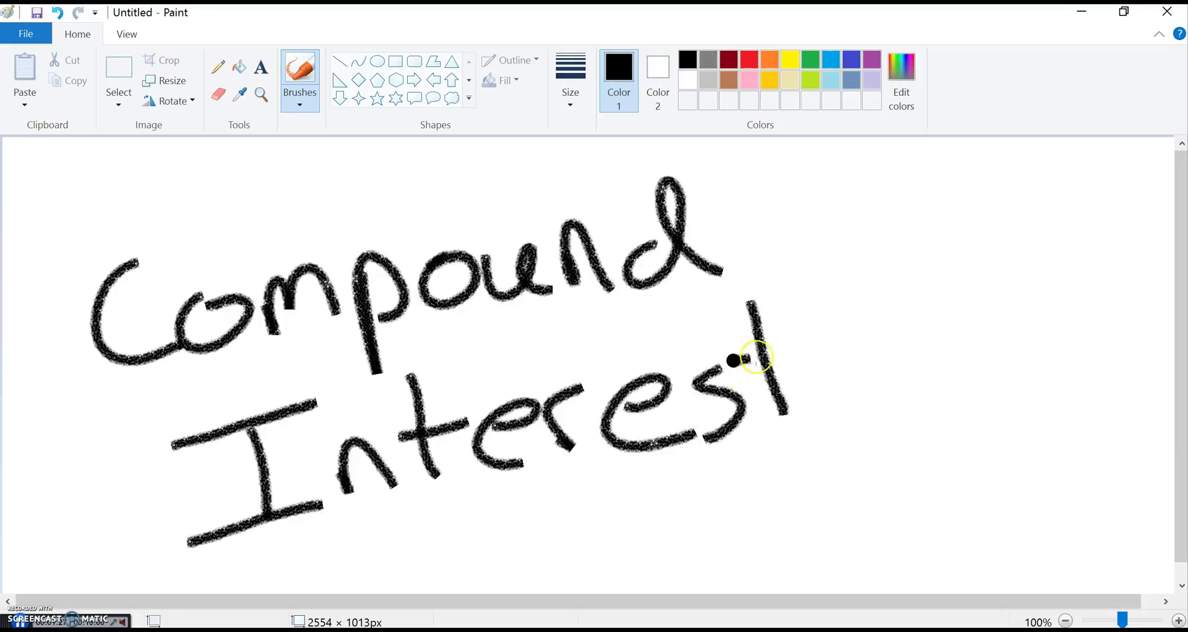
pyautogui.moveTo(735, 359); pyautogui.dragTo(810, 345)
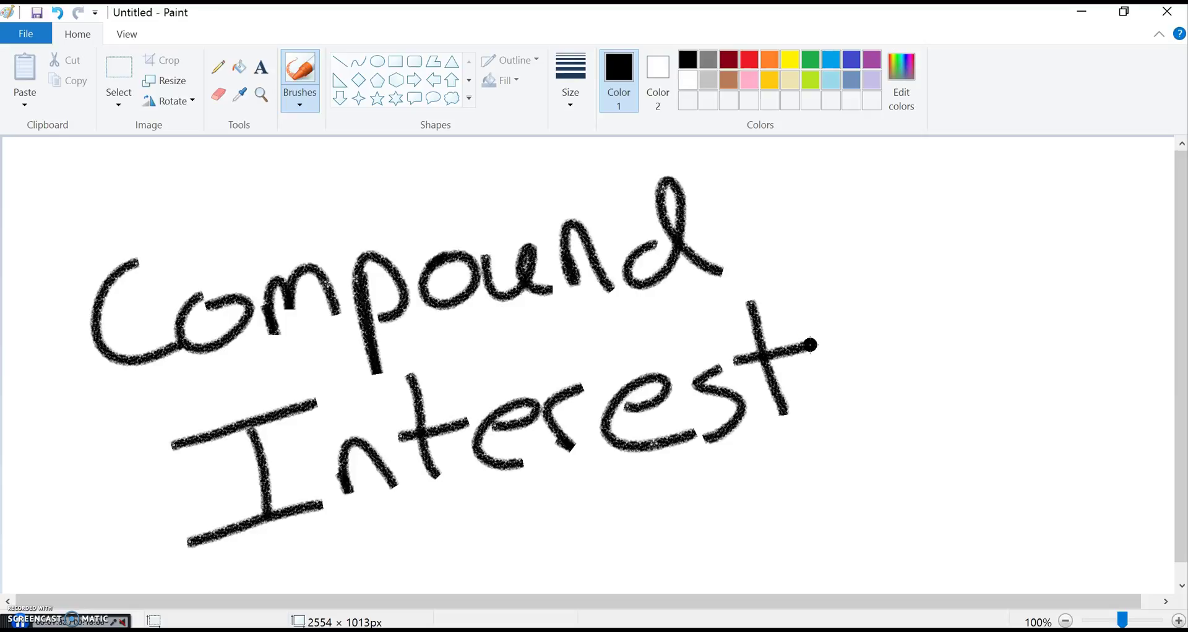
pyautogui.moveTo(477, 481)
pyautogui.mouseDown()
pyautogui.moveTo(580, 477)
pyautogui.moveTo(796, 503)
pyautogui.moveTo(963, 495)
pyautogui.mouseUp()
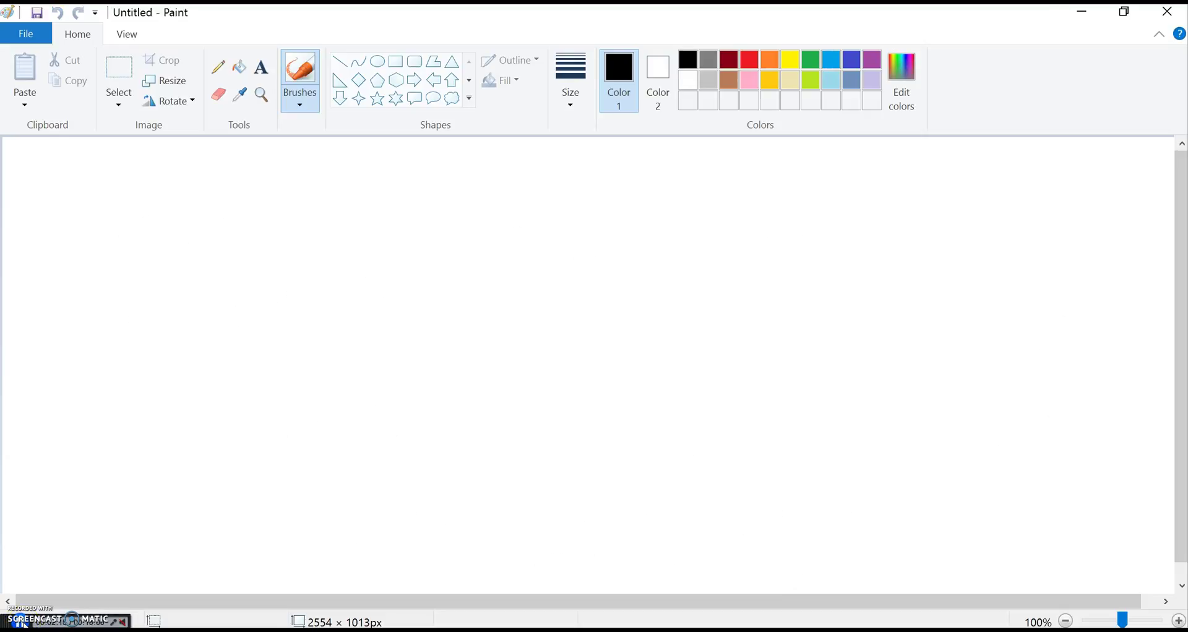
# - Brush-write the digits 1, 6, 6 near the top left of the blank canvas
pyautogui.moveTo(246, 220); pyautogui.dragTo(286, 376)
pyautogui.moveTo(359, 190); pyautogui.dragTo(349, 306)
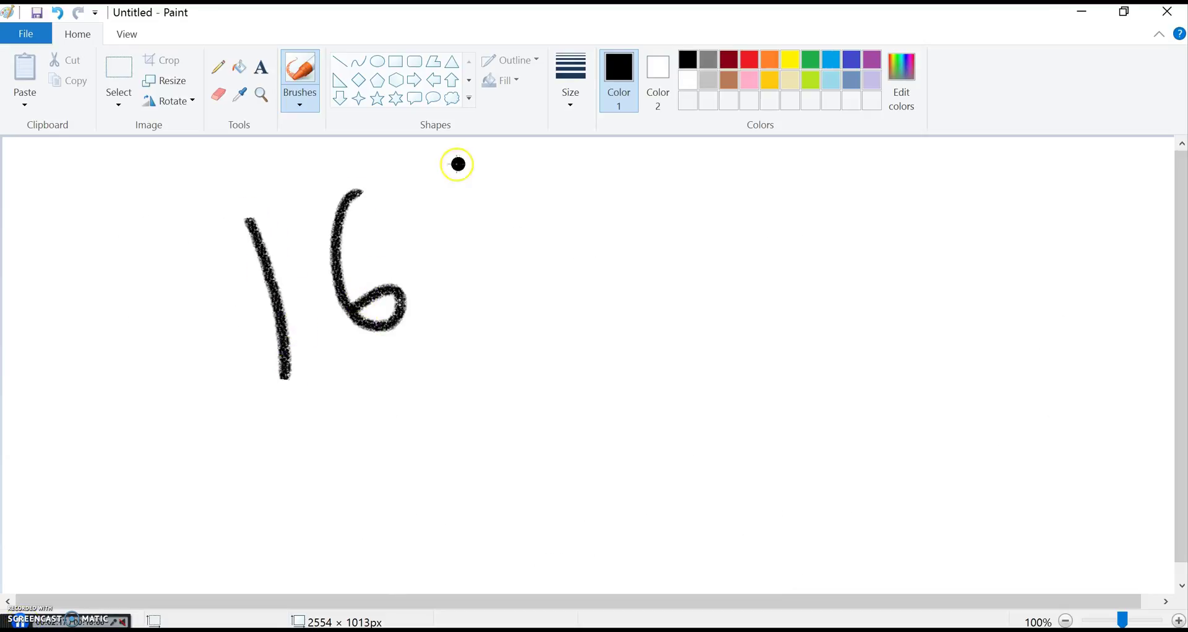
pyautogui.moveTo(461, 163)
pyautogui.mouseDown()
pyautogui.moveTo(486, 250)
pyautogui.moveTo(450, 291)
pyautogui.mouseUp()
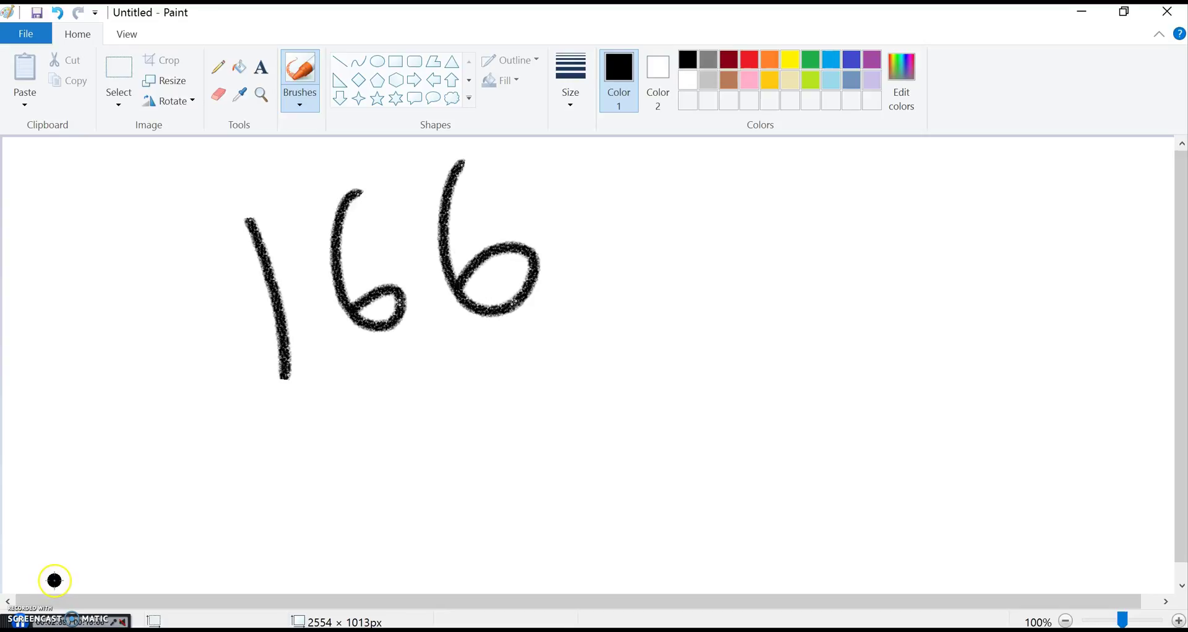
# - Switch from Paint to the browser to bring up the retirement savings bar chart
pyautogui.click(25, 622)
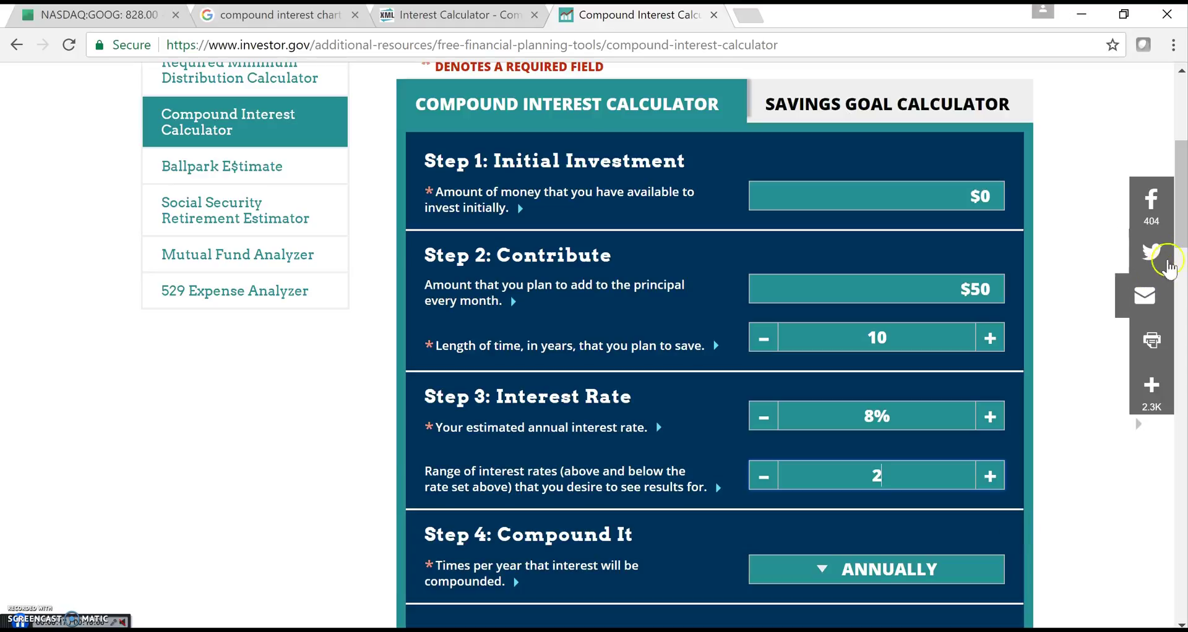
# - Scroll to the results and read Year 10 values: $9,562.45, $8,691.94 and $7,908.48
pyautogui.click(1183, 216)
pyautogui.moveTo(1183, 216); pyautogui.dragTo(1182, 348)
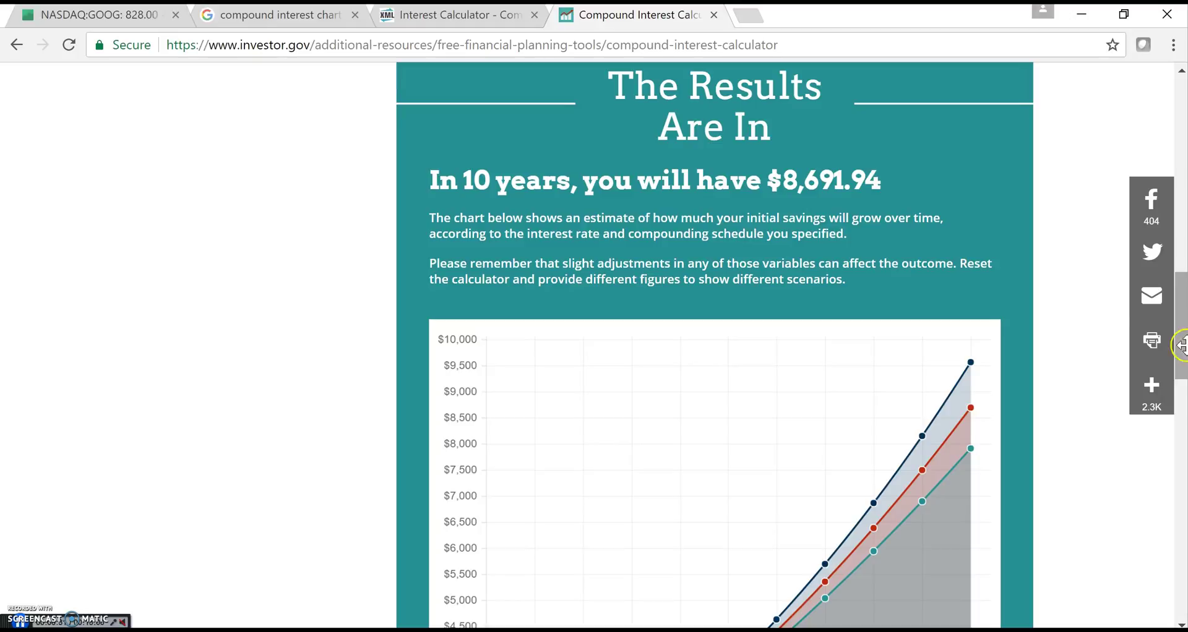
pyautogui.moveTo(974, 410)
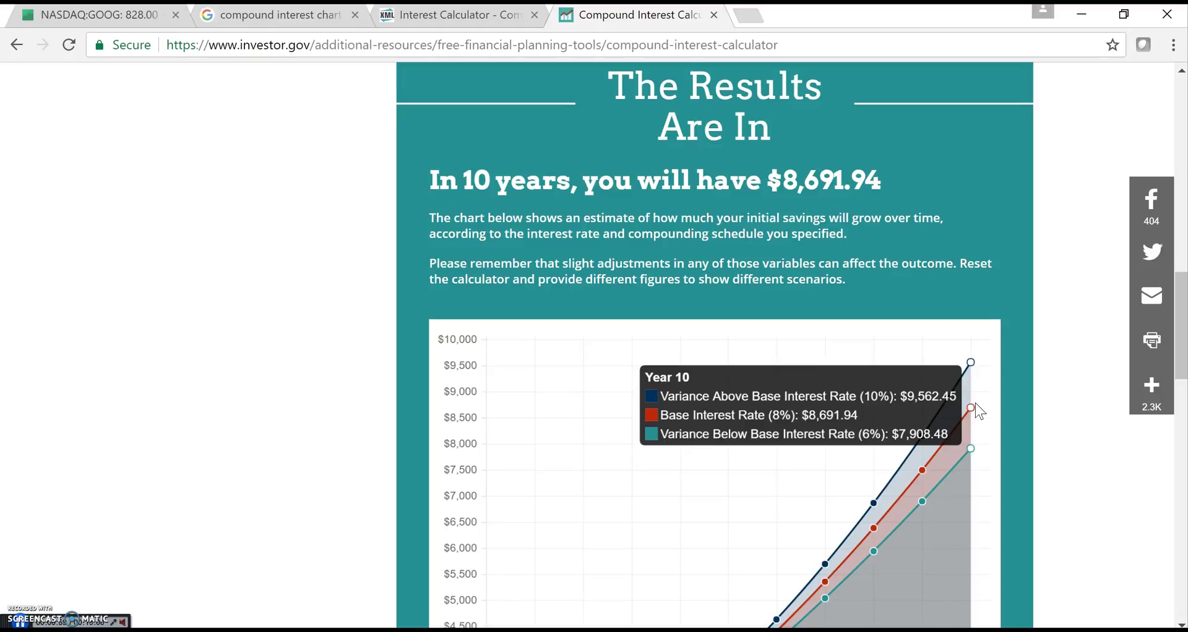
pyautogui.click(923, 465)
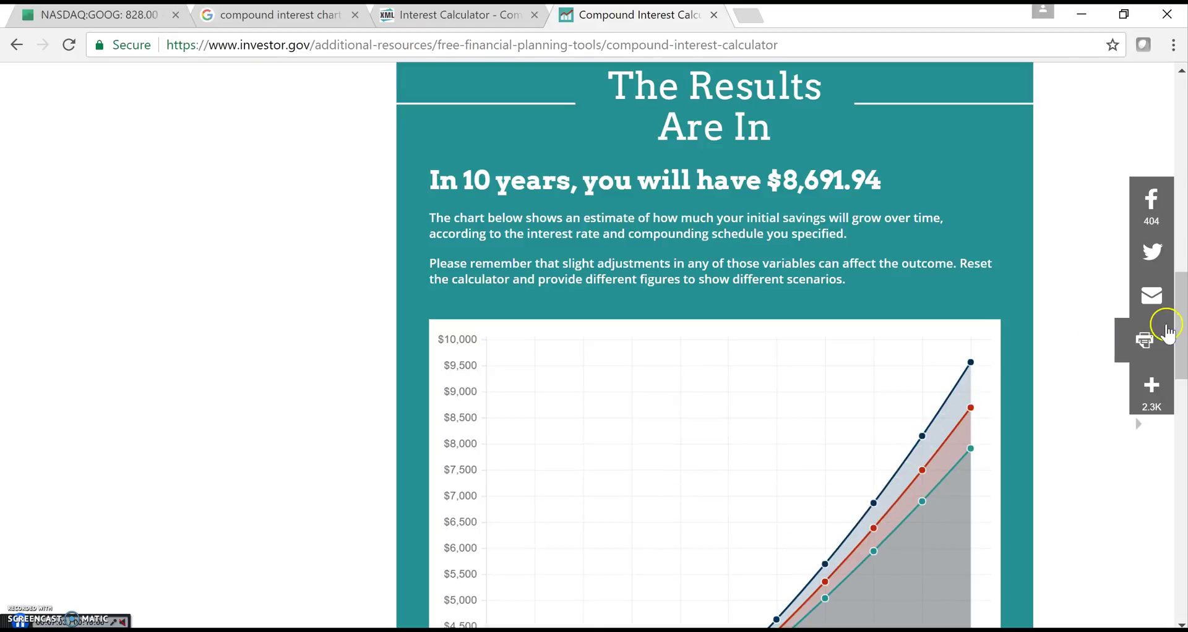
# - Scroll through the results chart for all years, then launch Windows Calculator
pyautogui.moveTo(1182, 331); pyautogui.dragTo(1182, 384)
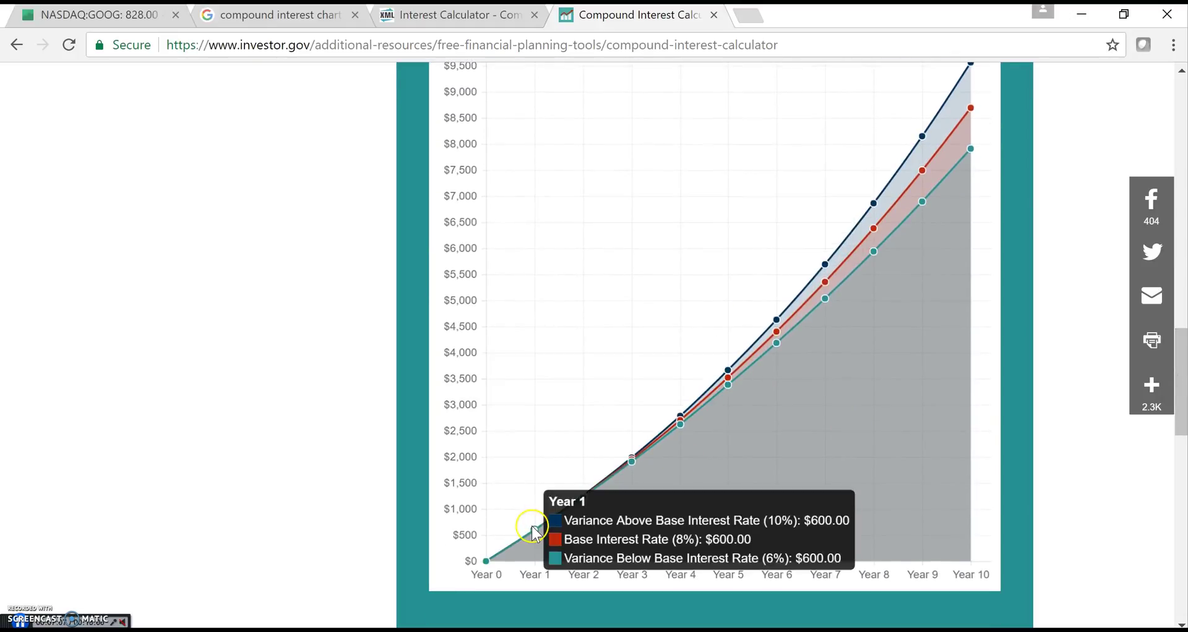
pyautogui.moveTo(576, 489)
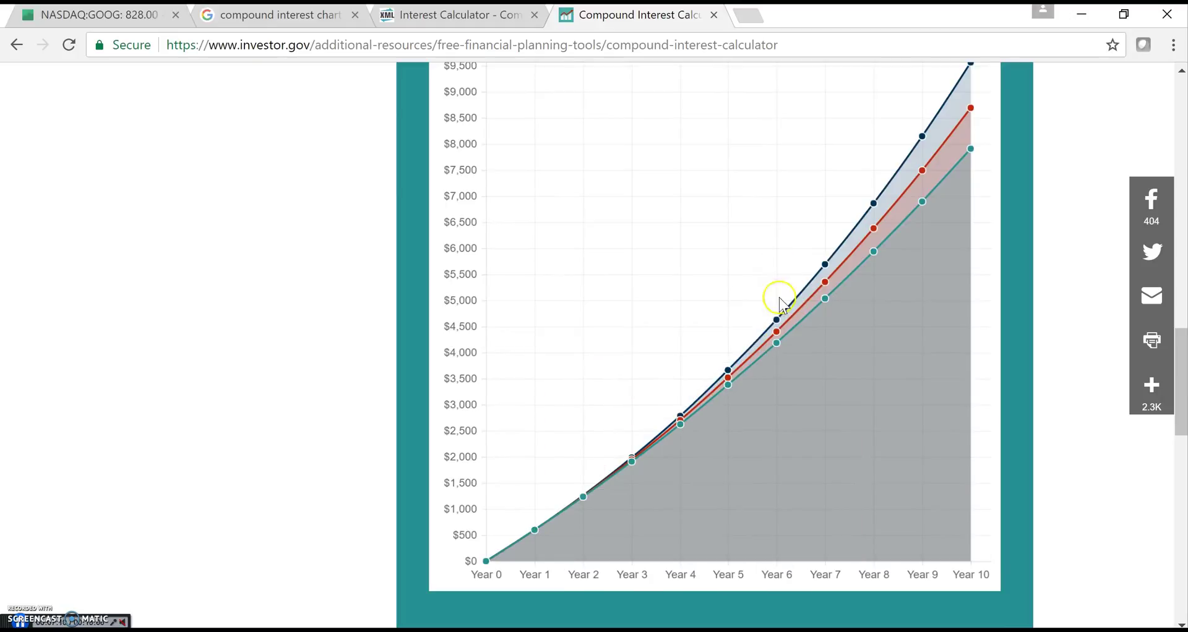
pyautogui.moveTo(1181, 395); pyautogui.dragTo(1181, 361)
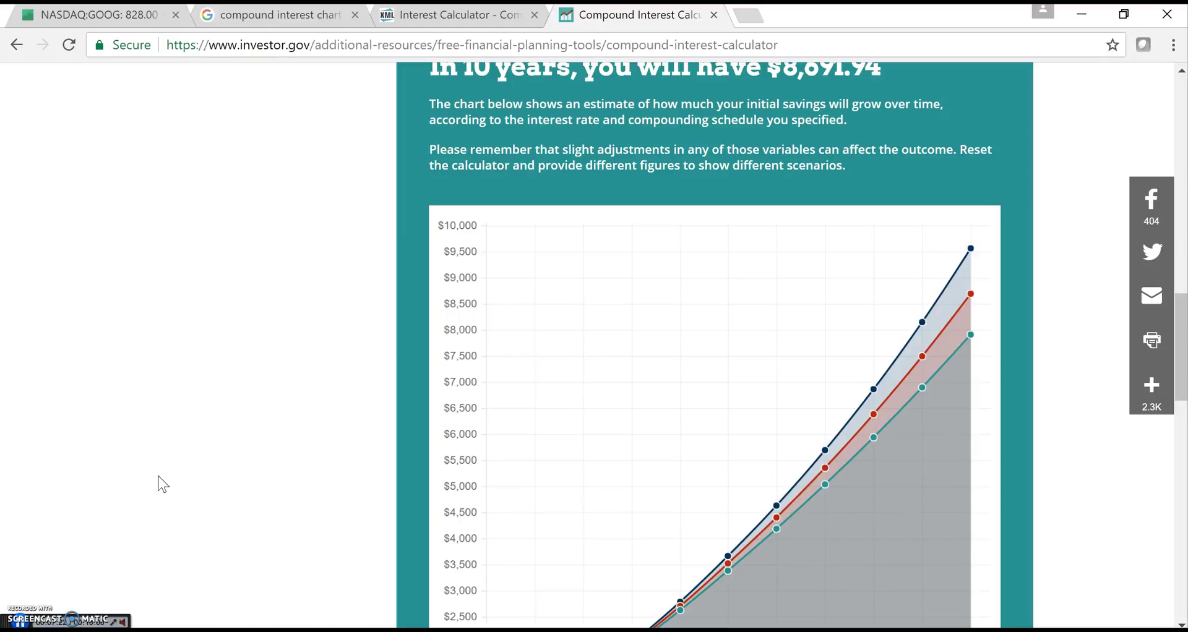
pyautogui.click(20, 622)
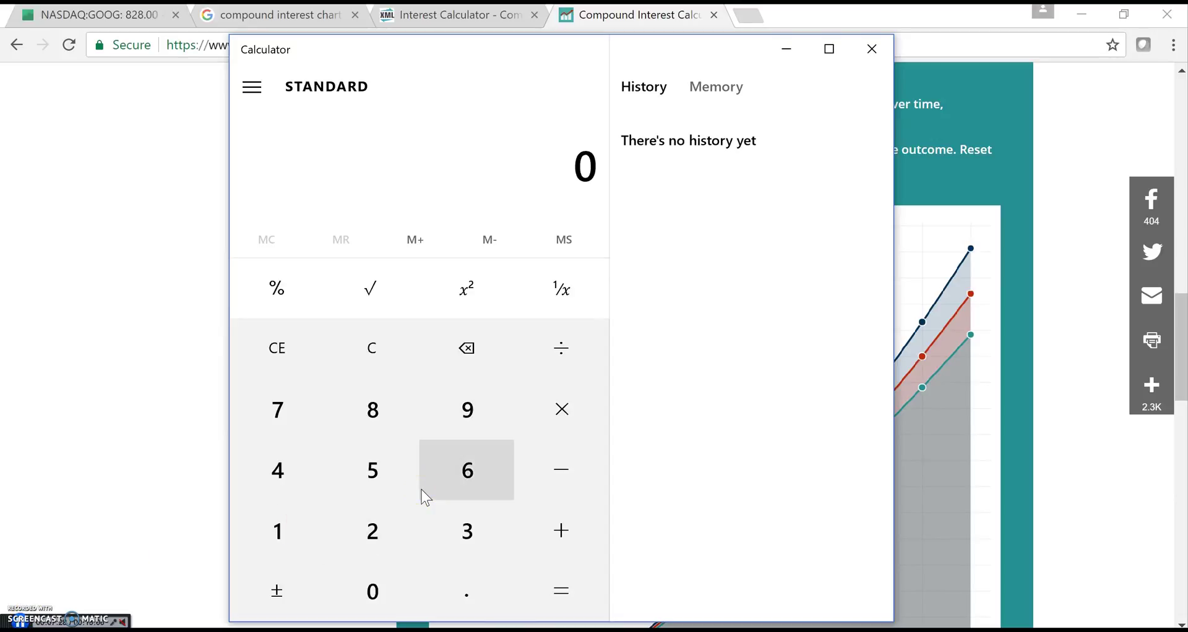
# - Multiply 50 by 12 in Calculator to get 600 per year
pyautogui.click(379, 483)
pyautogui.click(372, 587)
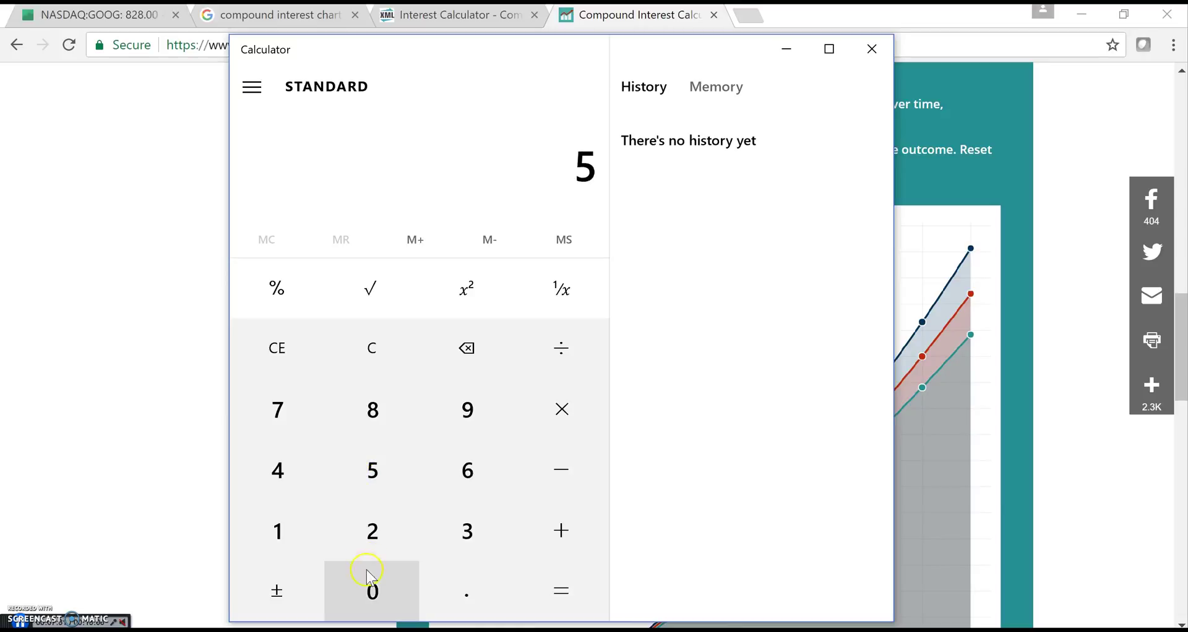
pyautogui.click(565, 409)
pyautogui.click(278, 530)
pyautogui.click(373, 530)
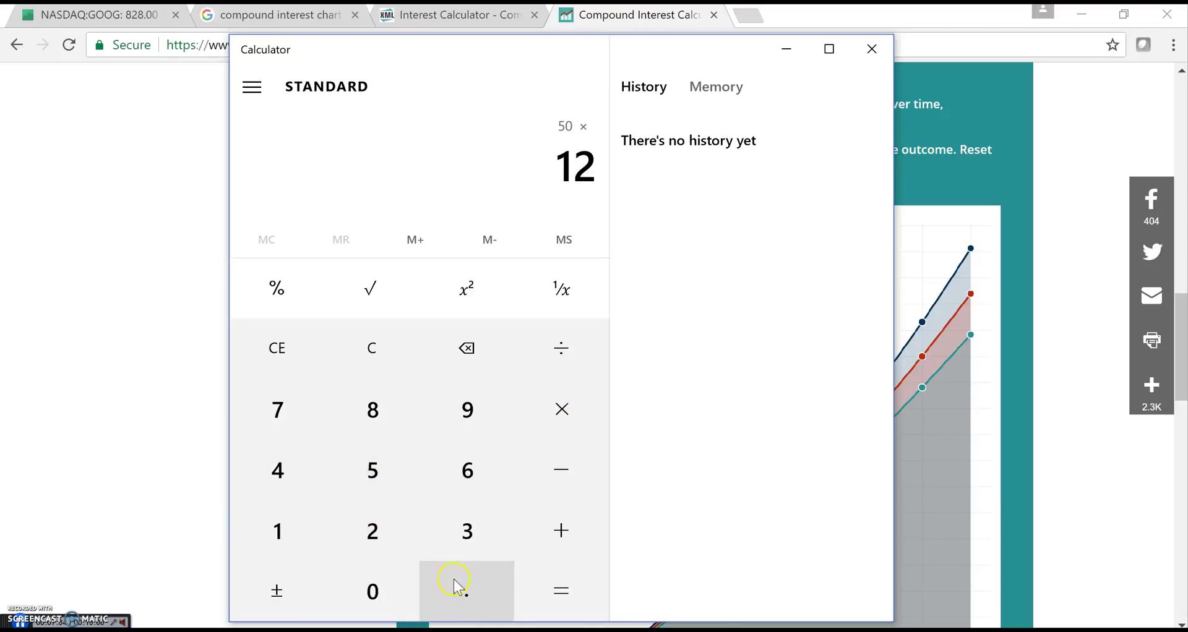
pyautogui.click(551, 593)
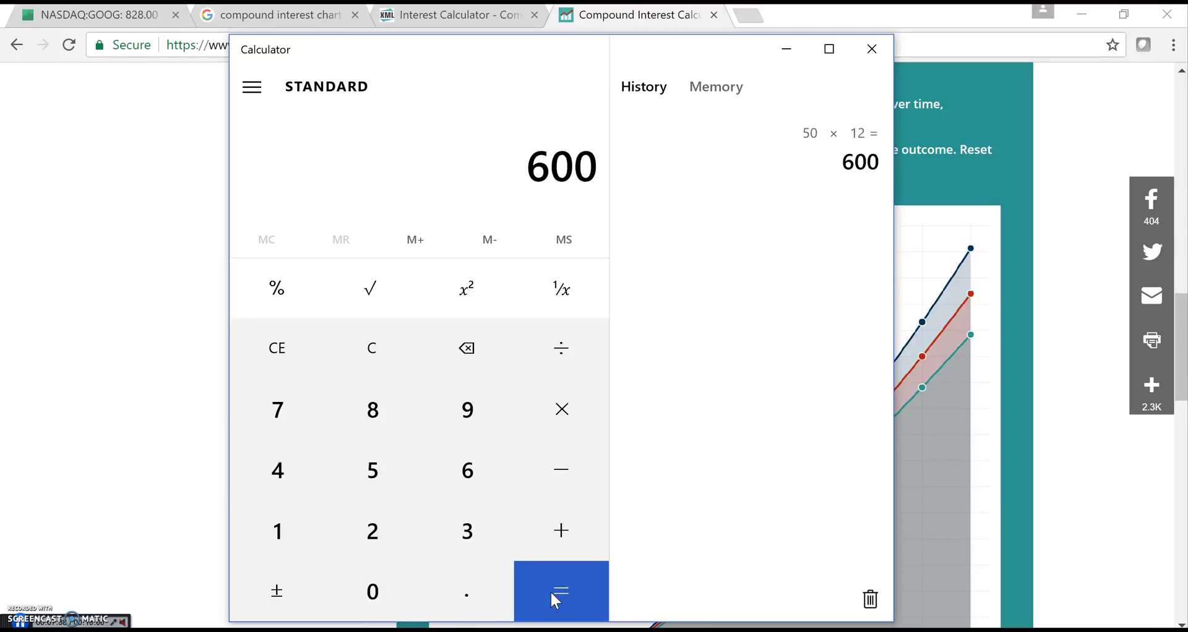
# - Multiply 600 by 10 for 6,000 total contributions, then minimize Calculator
pyautogui.press('*')
pyautogui.click(277, 528)
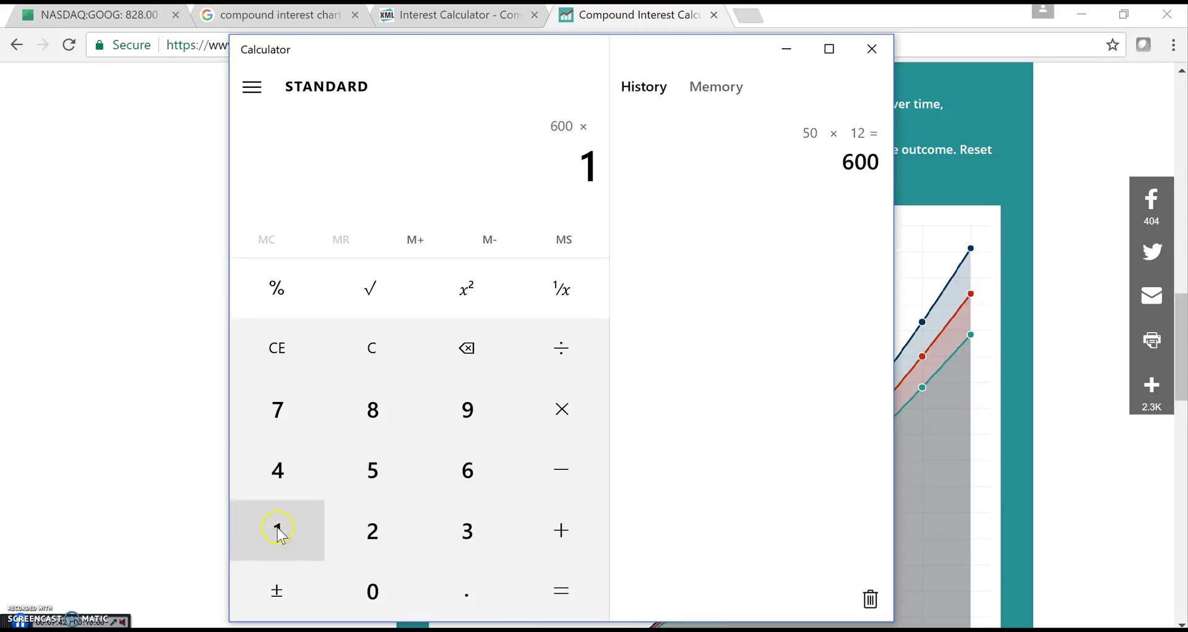
pyautogui.click(372, 591)
pyautogui.click(563, 591)
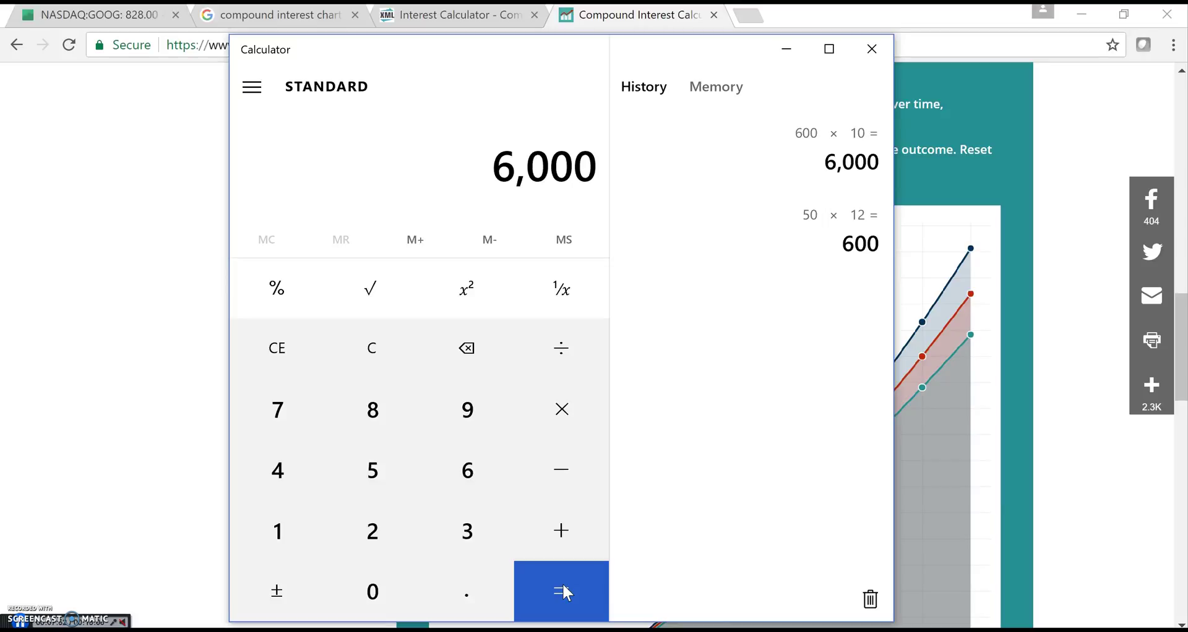
pyautogui.click(786, 49)
pyautogui.moveTo(975, 339)
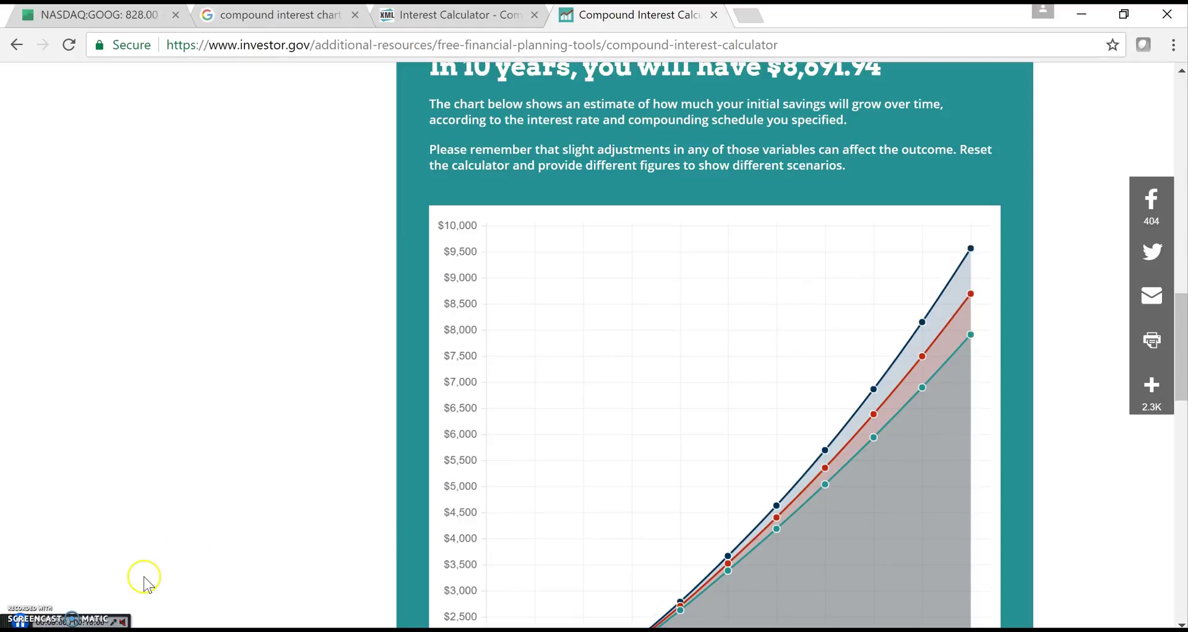
# - On the CalcXML tab, change the before-tax return from 10% to 8%
pyautogui.hotkey('ctrl', 'shift', 'Tab')
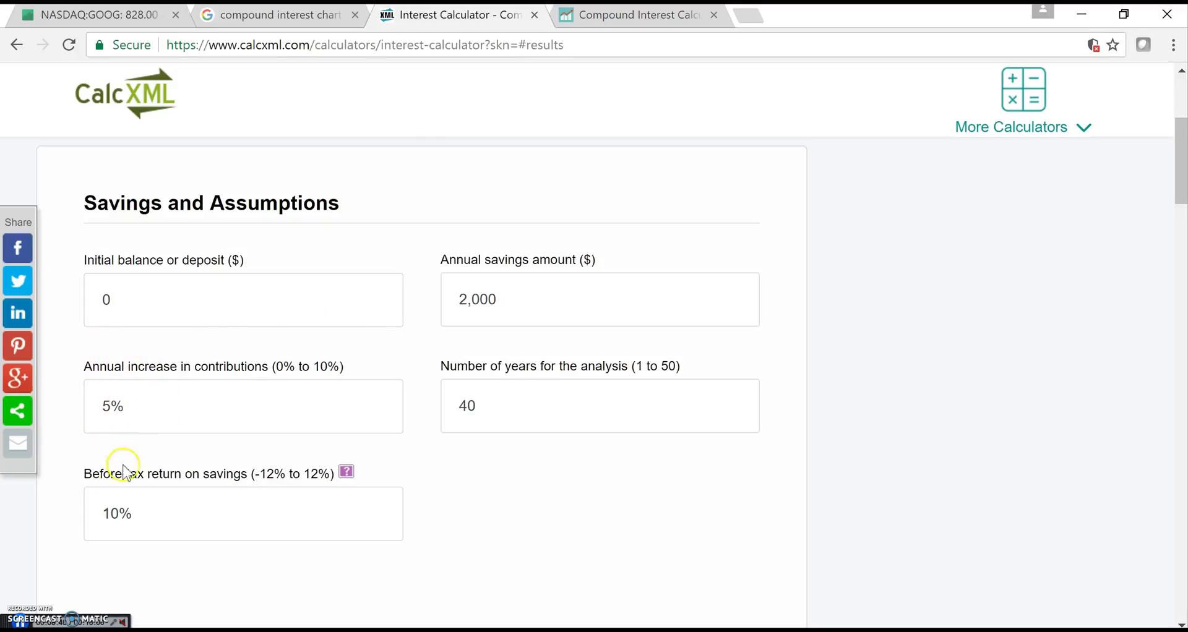
pyautogui.click(142, 366)
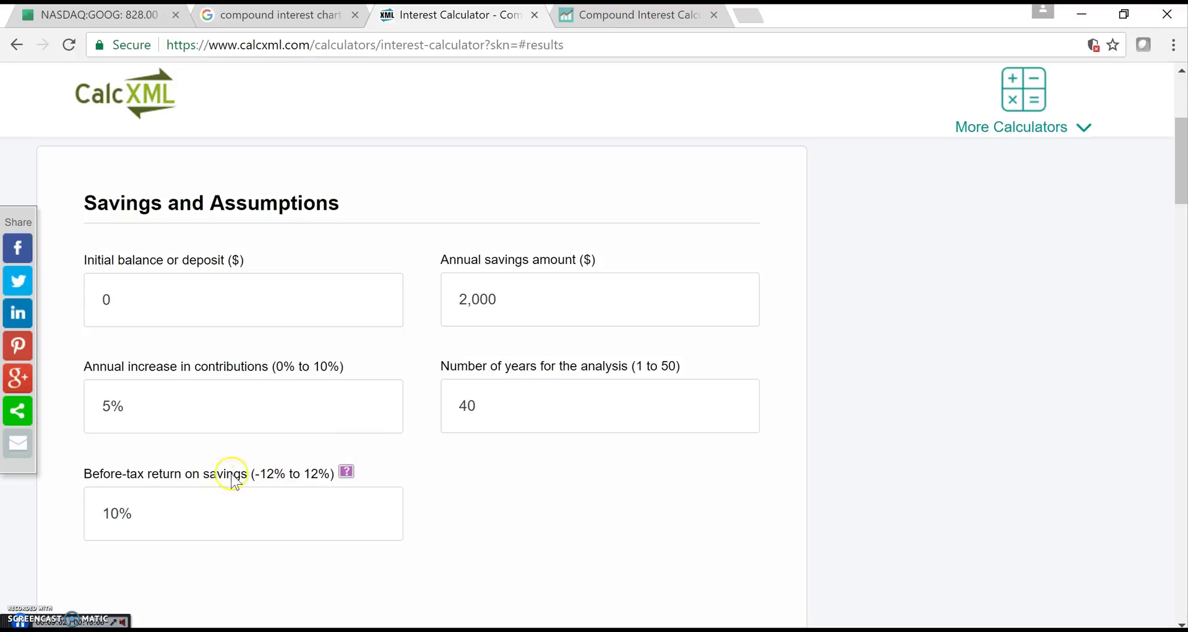
pyautogui.click(118, 514)
pyautogui.press('BackSpace')
pyautogui.press('BackSpace')
pyautogui.write('8')
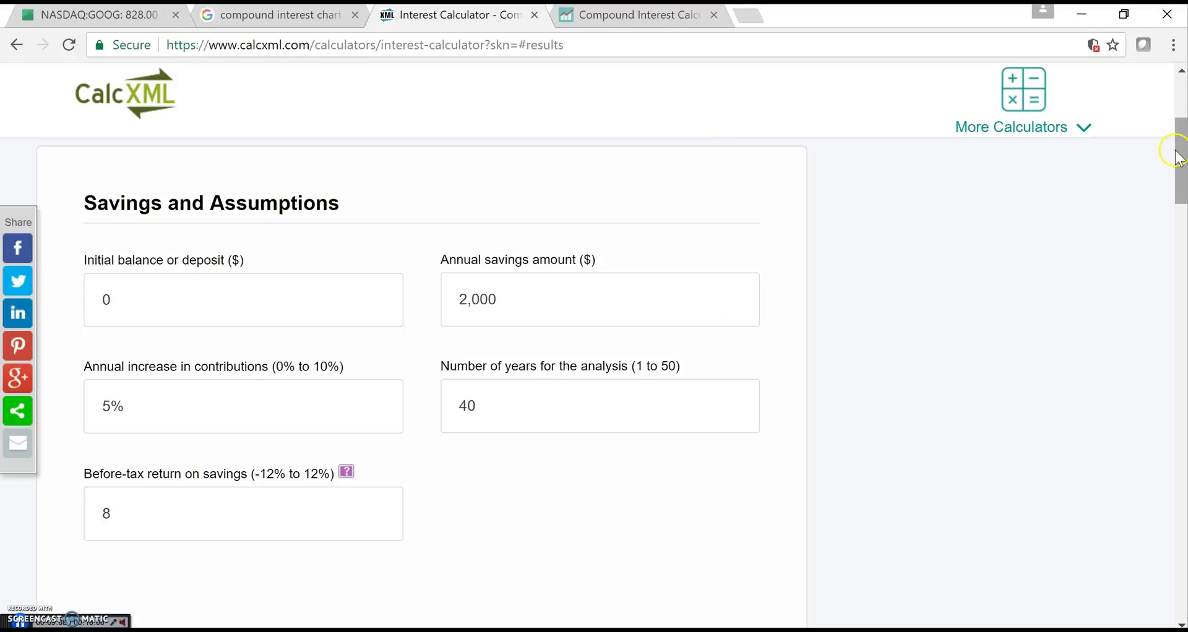
pyautogui.moveTo(1180, 157); pyautogui.dragTo(1183, 177)
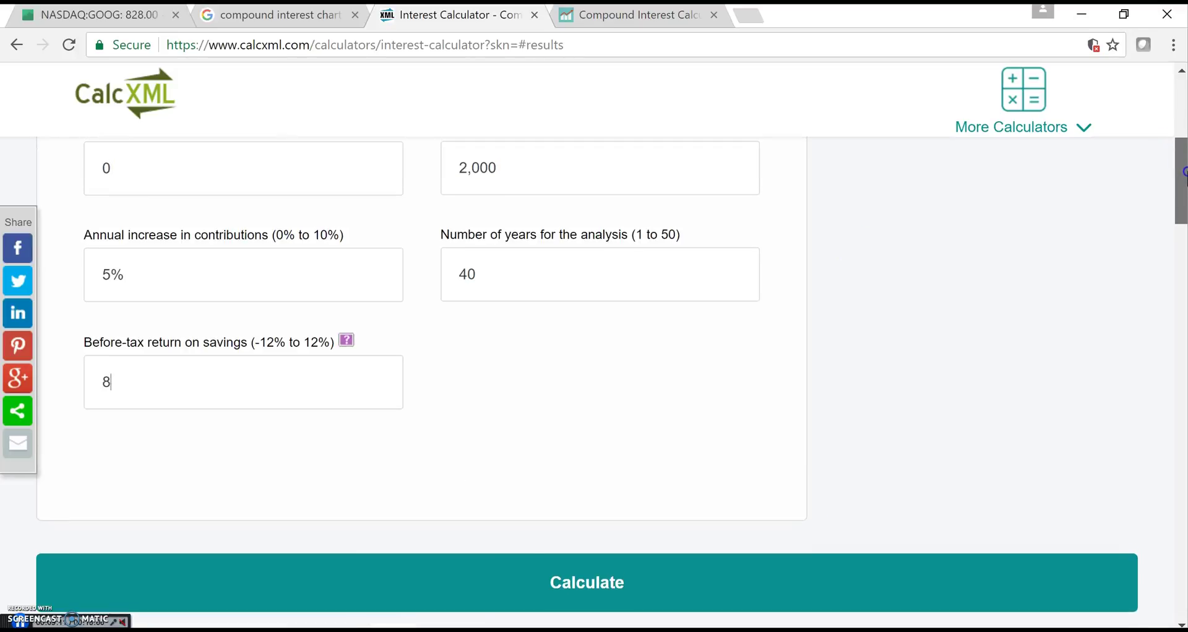
# - Calculate at 8% and scroll to the pie chart: $1,057,286 total, $815,687 compound interest
pyautogui.click(598, 595)
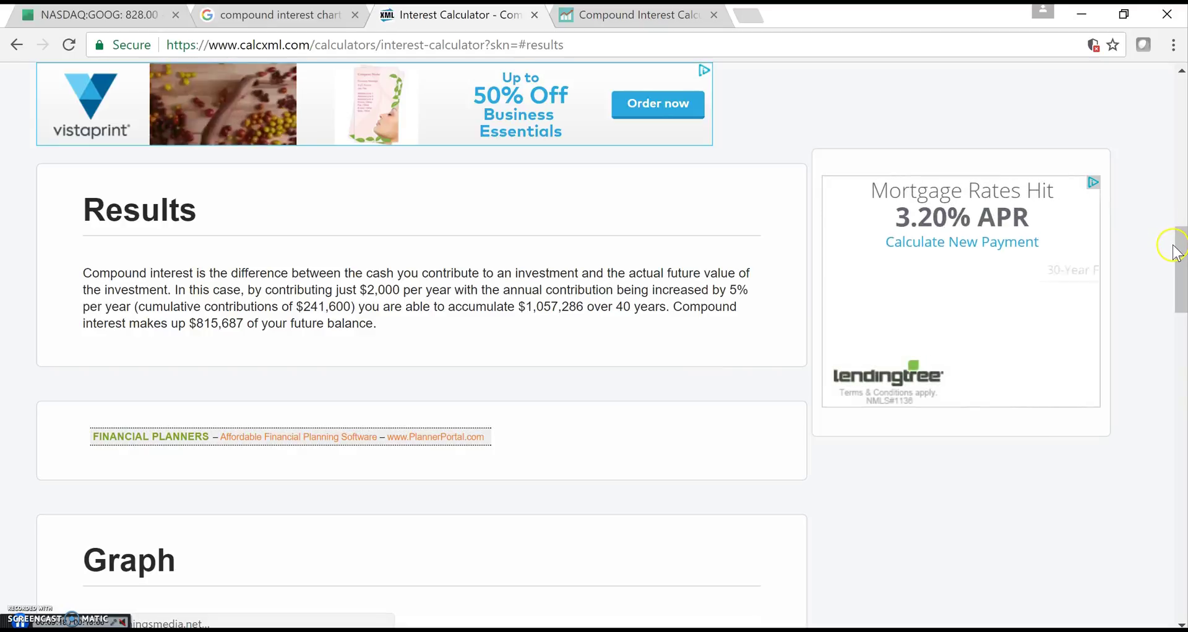
pyautogui.moveTo(1180, 253); pyautogui.dragTo(1183, 326)
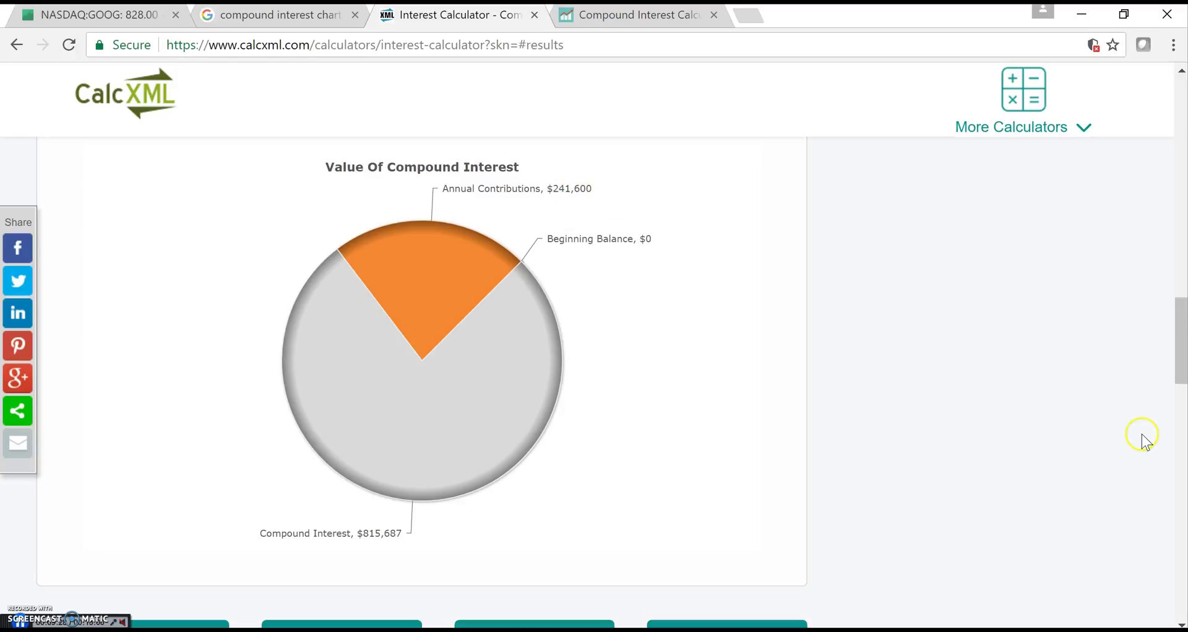
pyautogui.moveTo(1180, 367)
pyautogui.mouseDown()
pyautogui.moveTo(1182, 353)
pyautogui.moveTo(1179, 361)
pyautogui.mouseUp()
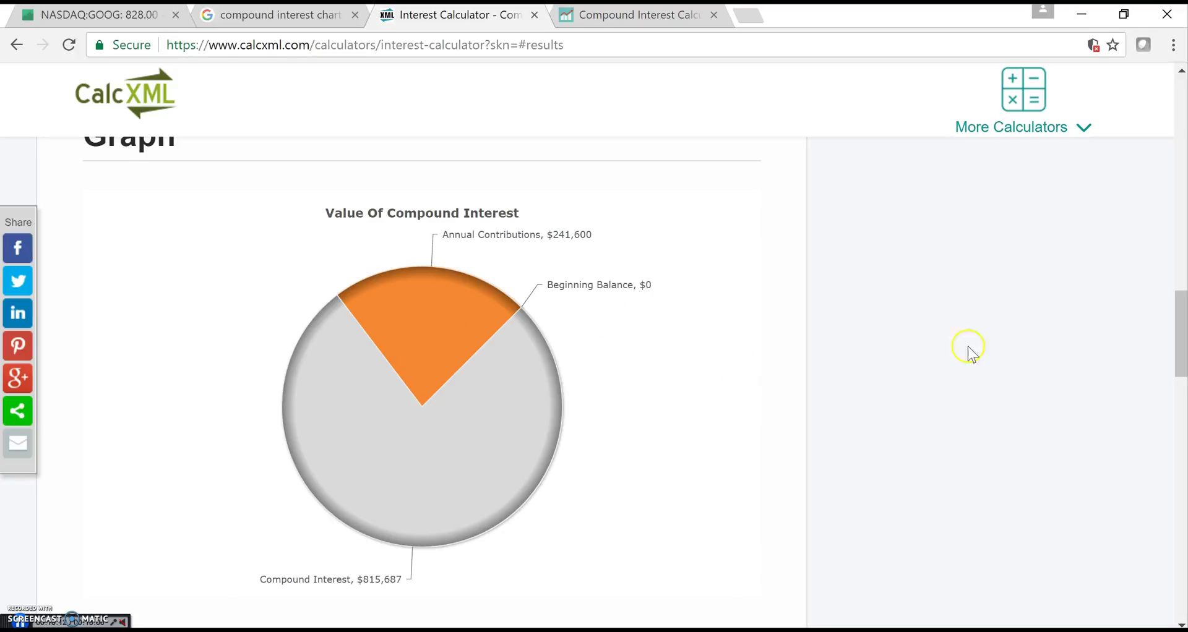
pyautogui.click(1183, 336)
# - Strike through 166 with two black brush strokes, then brush-write 'Compound' to its right
pyautogui.moveTo(1183, 335); pyautogui.dragTo(1182, 305)
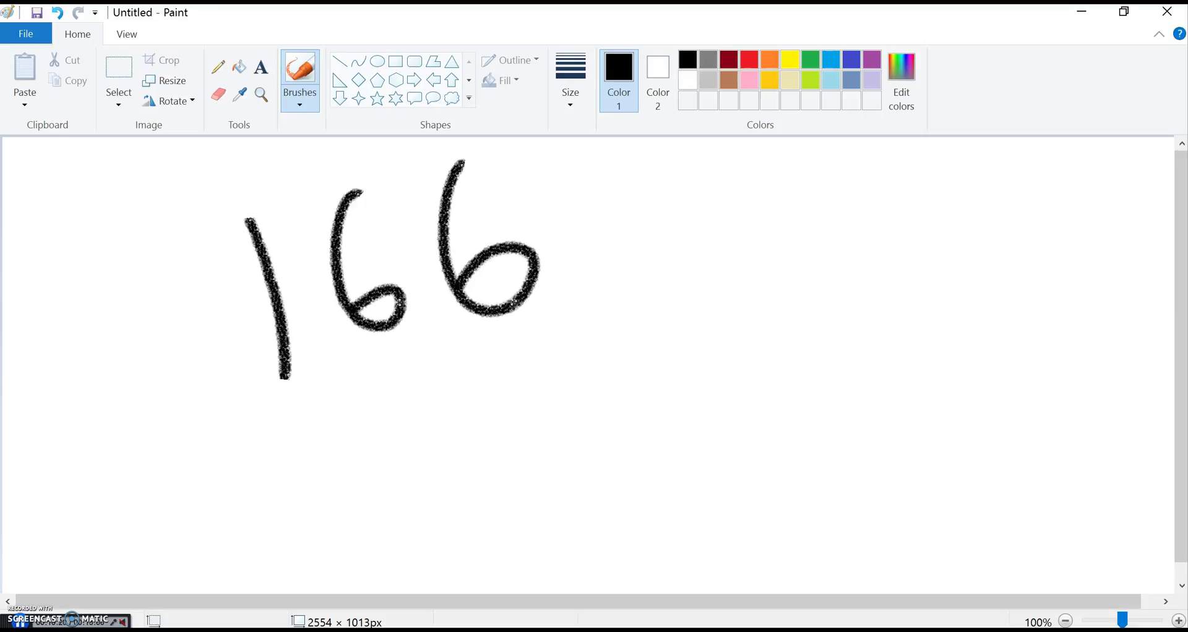
pyautogui.moveTo(243, 204); pyautogui.dragTo(605, 296)
pyautogui.moveTo(505, 155); pyautogui.dragTo(221, 425)
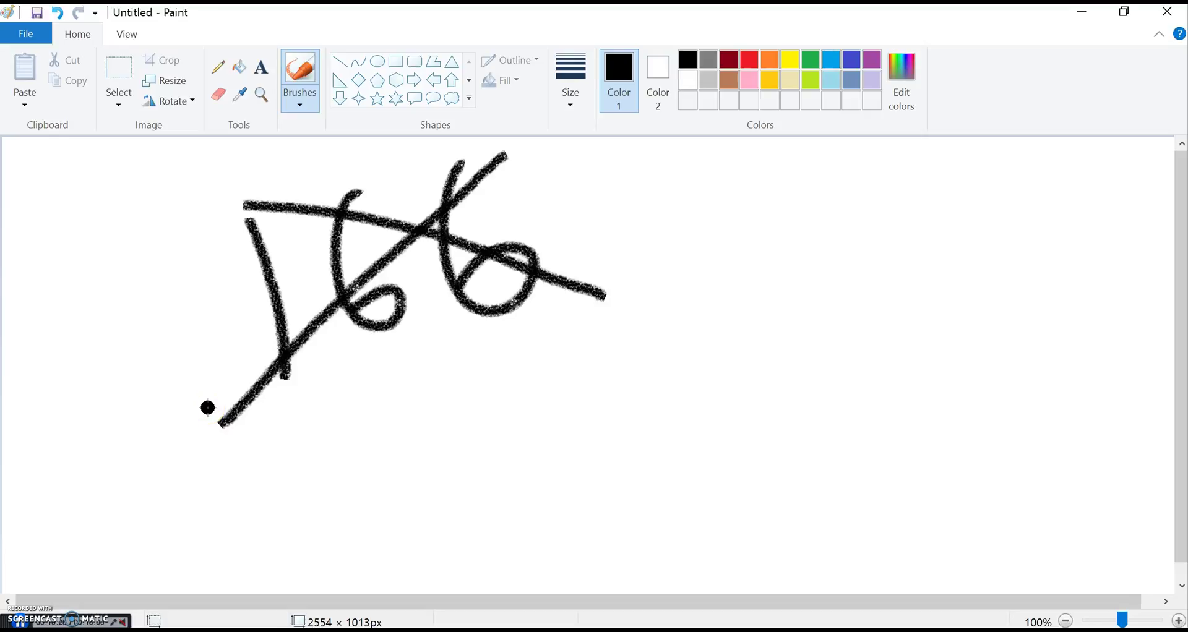
pyautogui.moveTo(545, 365)
pyautogui.mouseDown()
pyautogui.moveTo(493, 430)
pyautogui.moveTo(603, 479)
pyautogui.mouseUp()
pyautogui.moveTo(619, 402)
pyautogui.mouseDown()
pyautogui.moveTo(716, 322)
pyautogui.moveTo(754, 328)
pyautogui.moveTo(788, 297)
pyautogui.moveTo(902, 252)
pyautogui.moveTo(914, 193)
pyautogui.moveTo(1020, 173)
pyautogui.moveTo(1099, 199)
pyautogui.mouseUp()
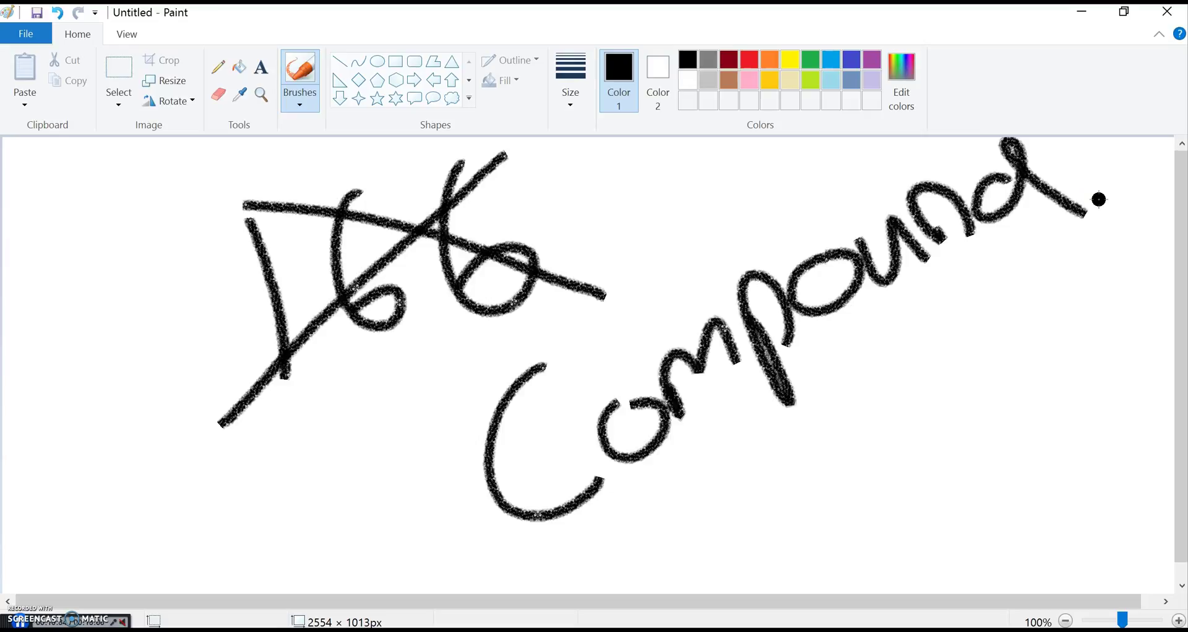